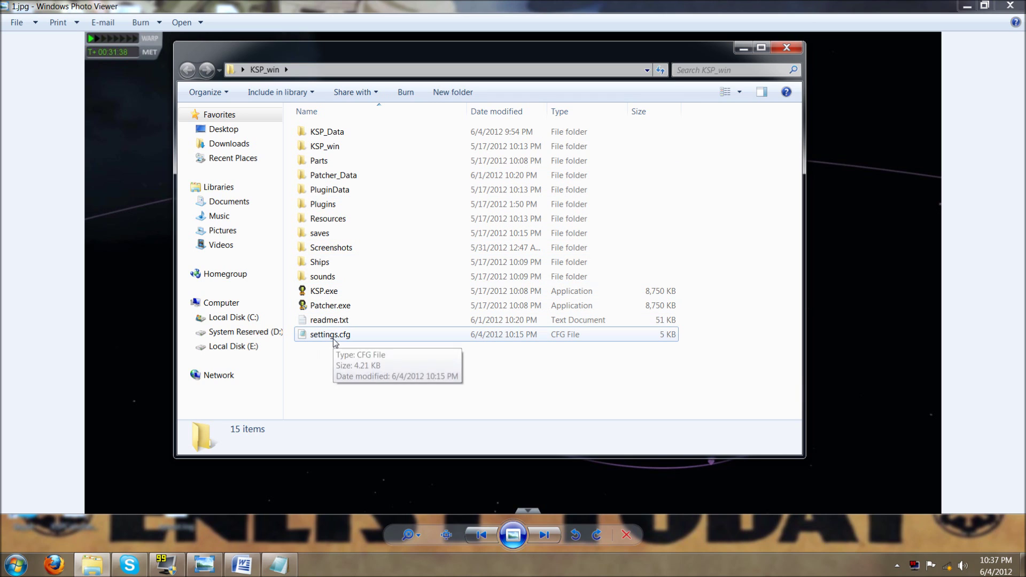
Step: Bring up settings.cfg in Notepad, set CONIC_PATCH_LIMIT to 2 and highlight the two CONIC_PATCH lines
mouse_move(244, 572)
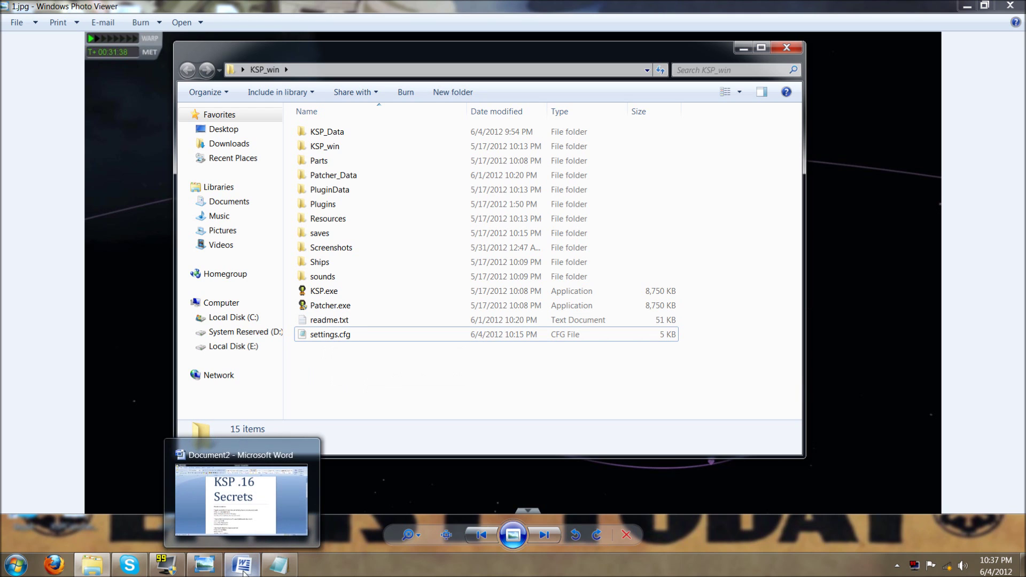
left_click(276, 497)
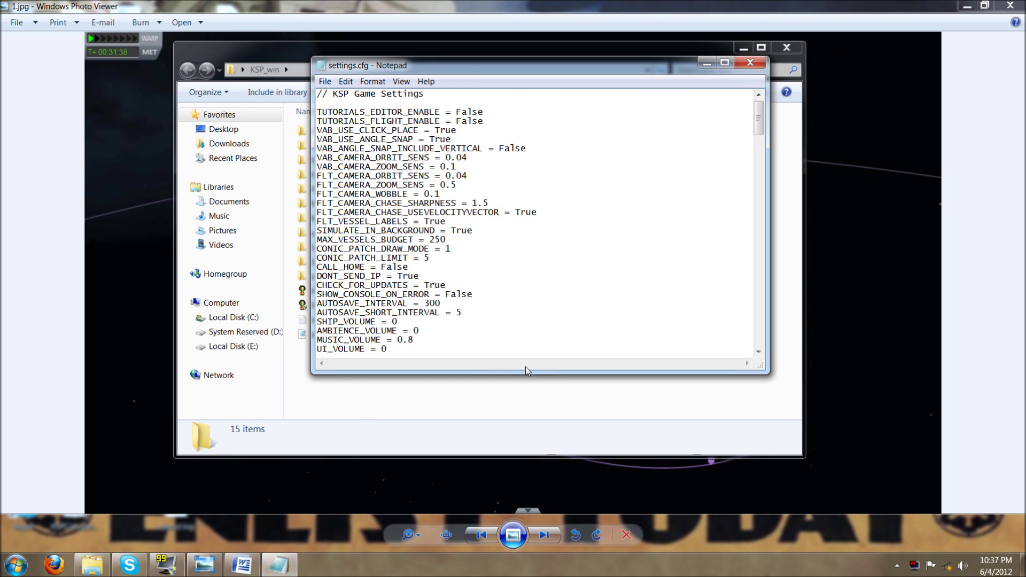
left_click(452, 249)
left_click(429, 258)
key("BackSpace")
type("2")
left_click_drag(317, 248, 429, 258)
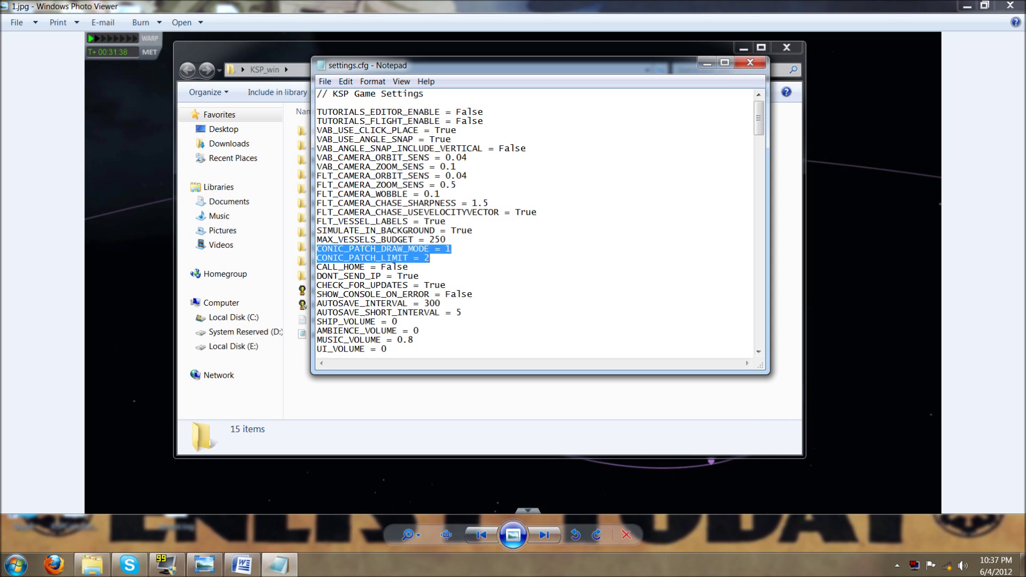
Step: Deselect the two CONIC_PATCH lines in settings.cfg and replace a conic patch value with 5
scroll(534, 222, "down", 11)
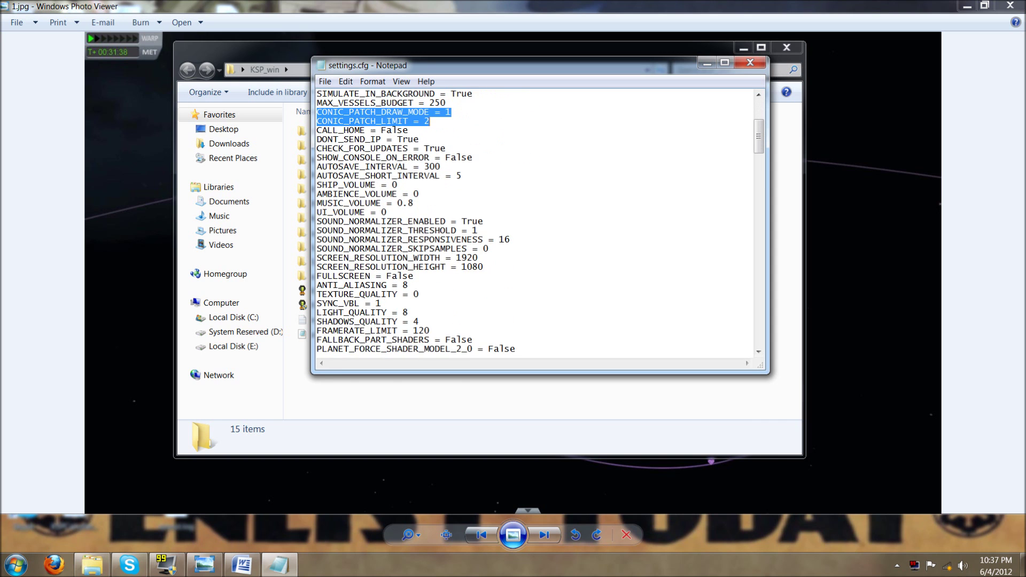
scroll(534, 222, "up", 11)
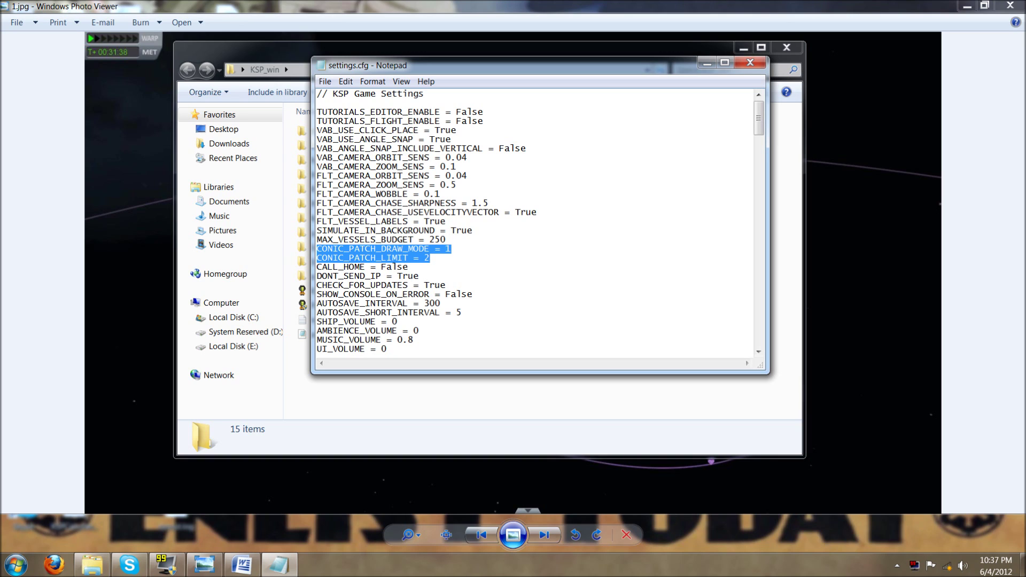
left_click(452, 249)
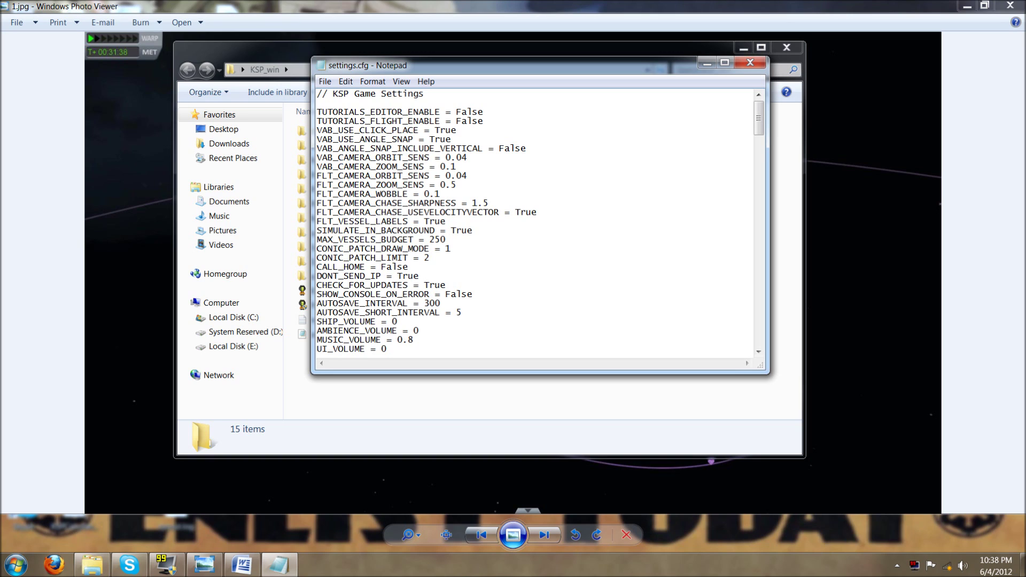
key("BackSpace")
type("5")
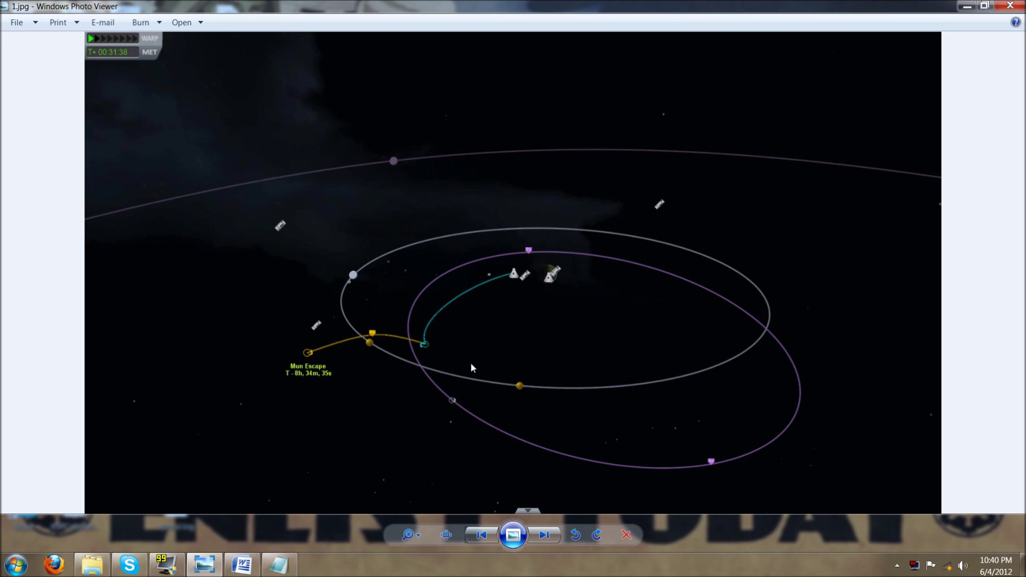
Step: Compare the orbit trajectories in images 0.jpg through 4.jpg in Windows Photo Viewer
key("Left")
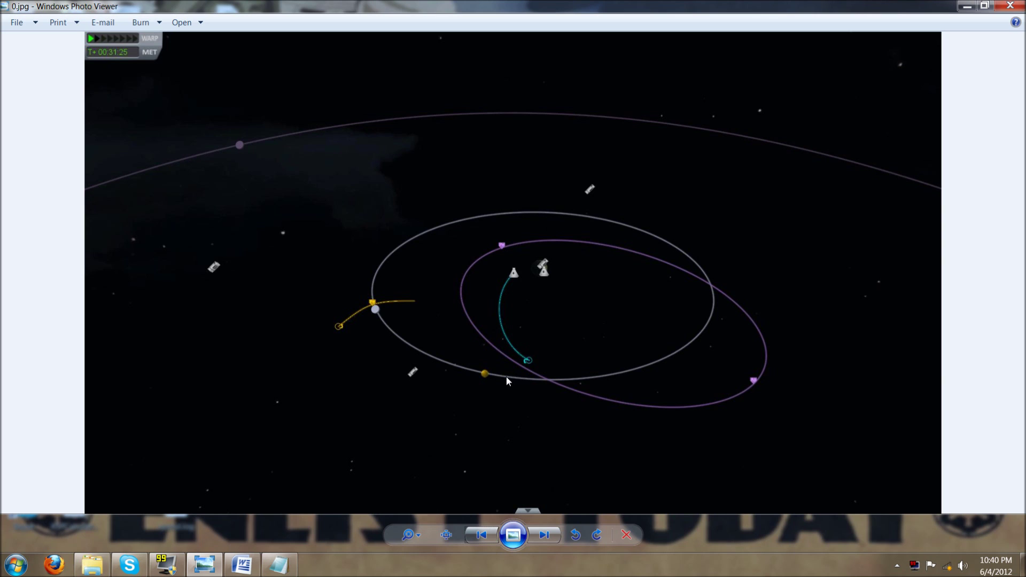
key("Right")
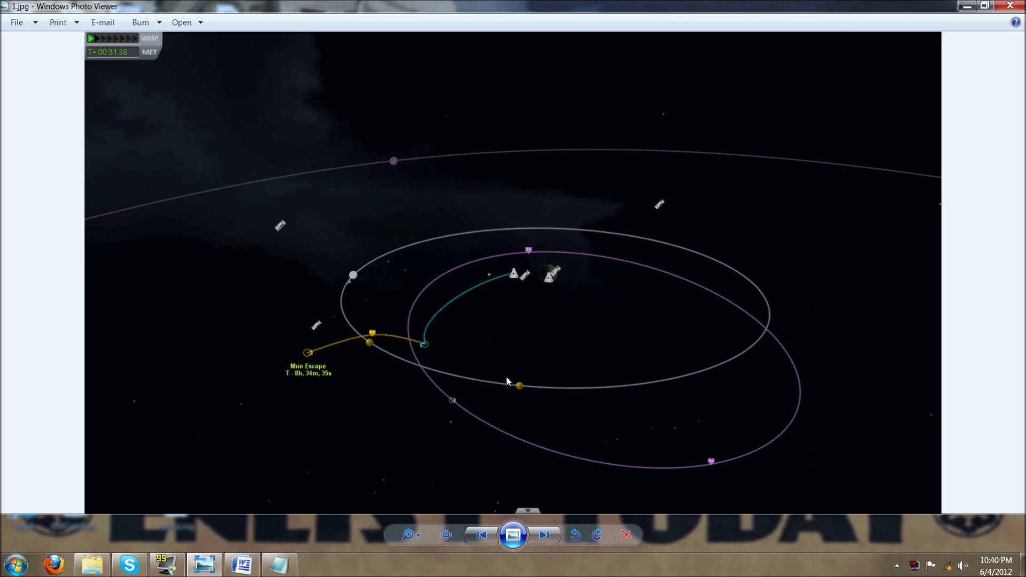
key("Right")
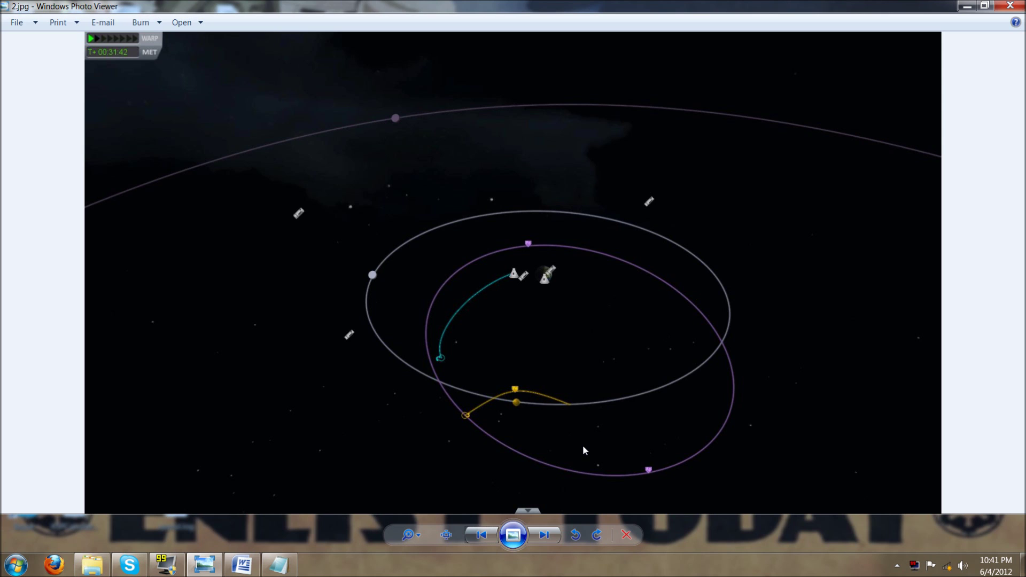
key("Right")
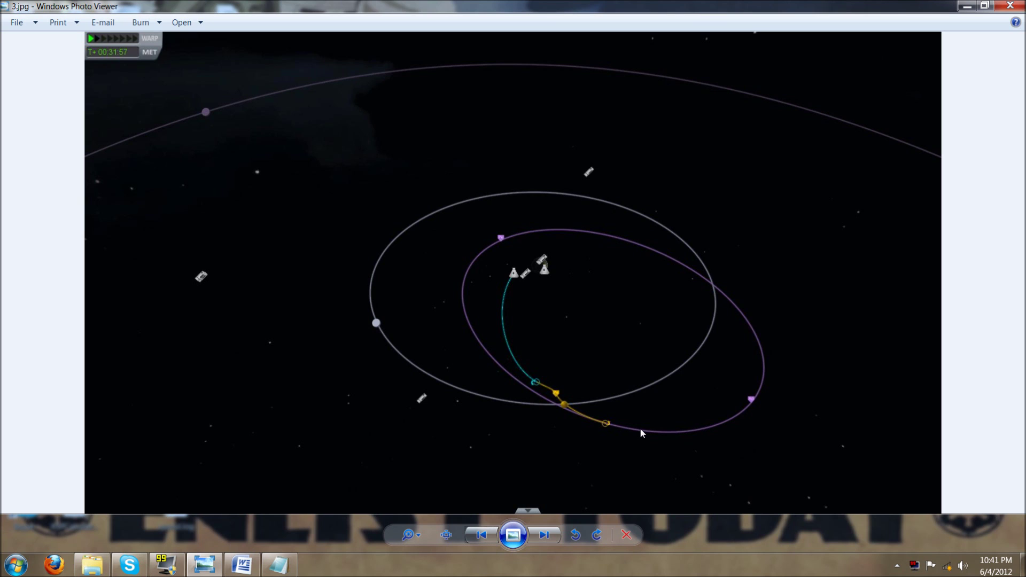
key("Right")
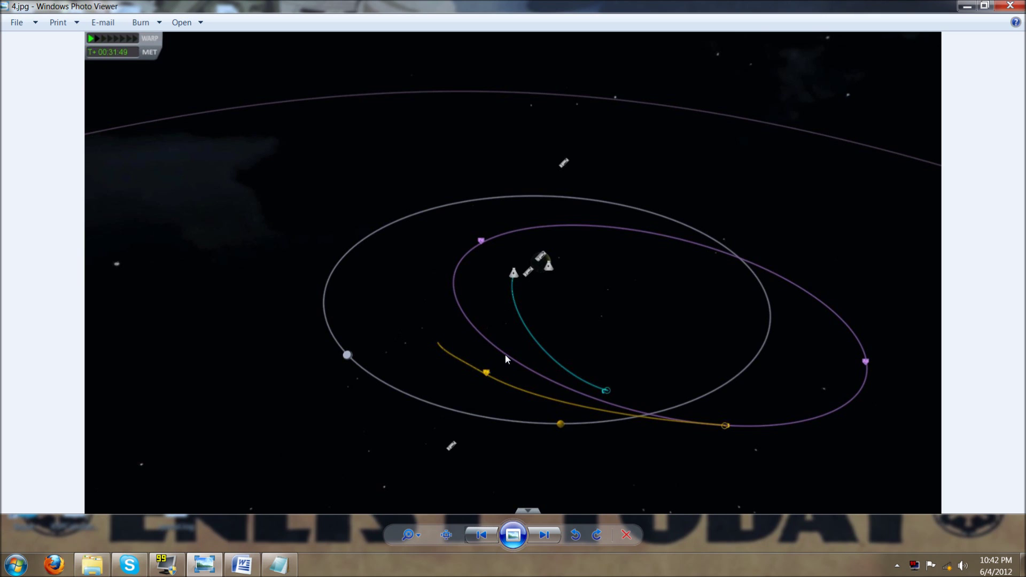
Step: Look through the KSP map-view screenshots dated 2012-06-04 that follow 4.jpg
key("Right")
key("Right")
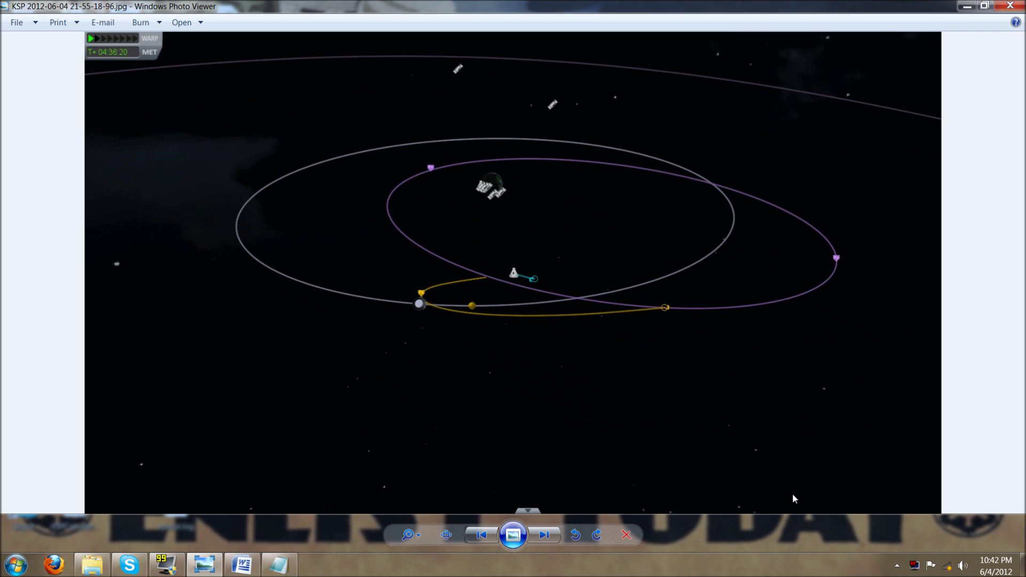
key("Right")
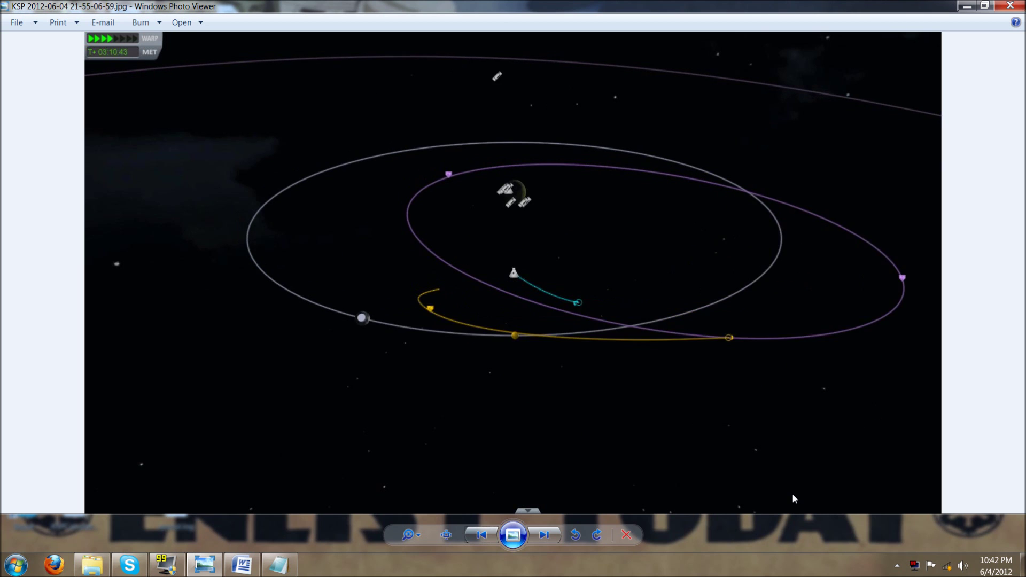
key("Right")
key("Left")
key("Left")
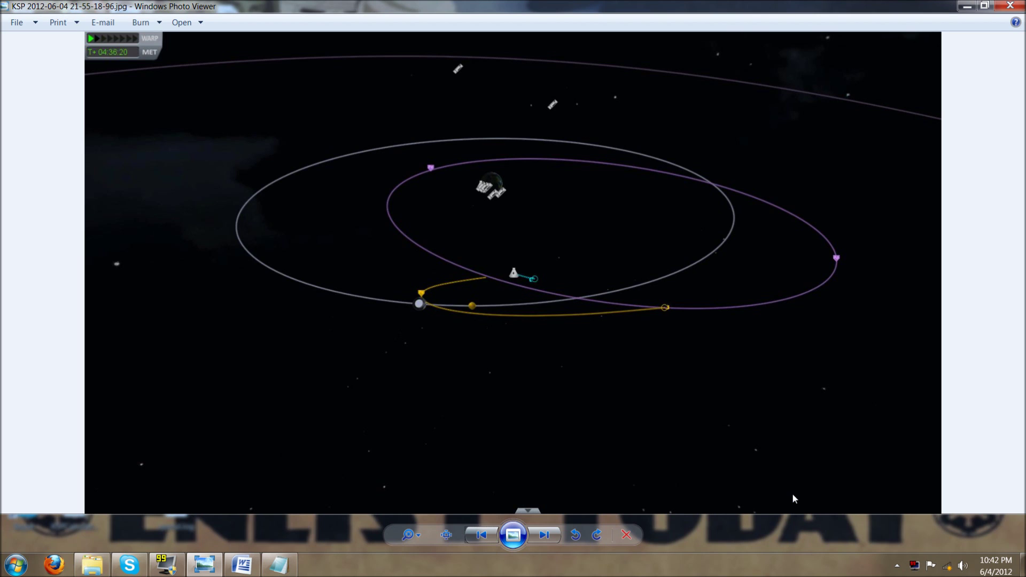
Step: Return to the numbered orbit images, going back to 0.jpg and then forward to 3.jpg
key("Left")
key("Left")
key("Left")
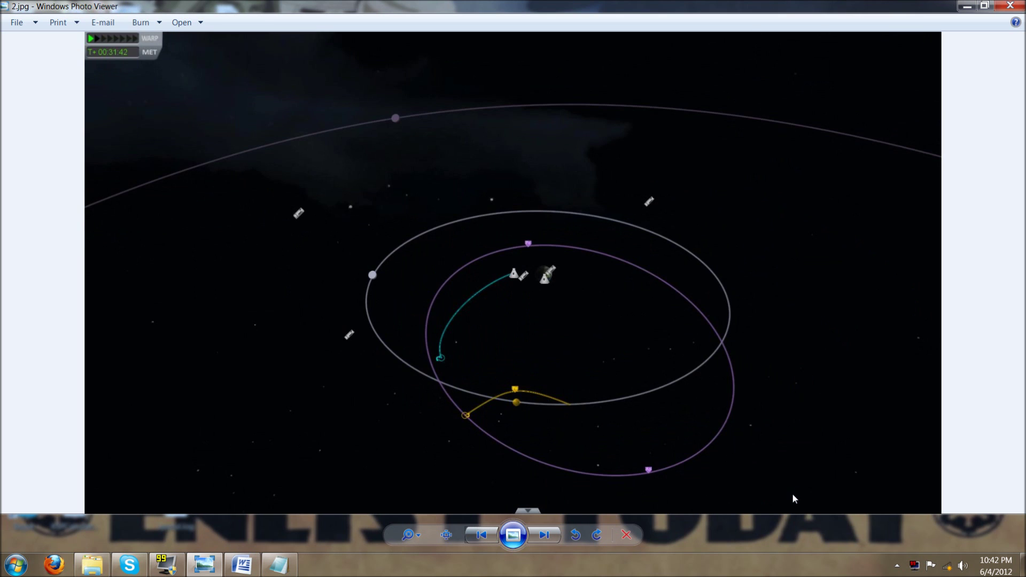
key("Left")
key("Left")
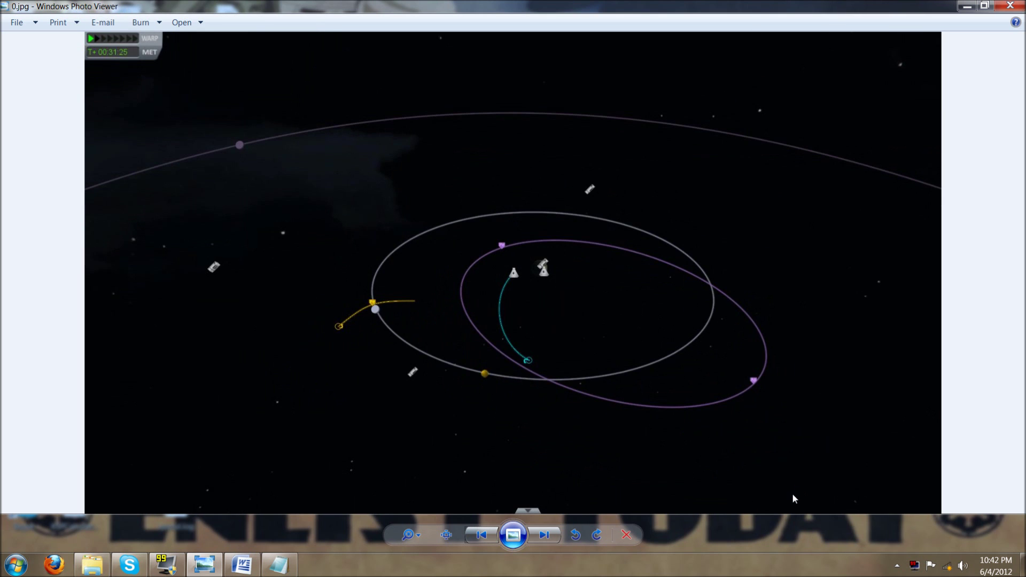
key("Right")
key("Right")
key("Right")
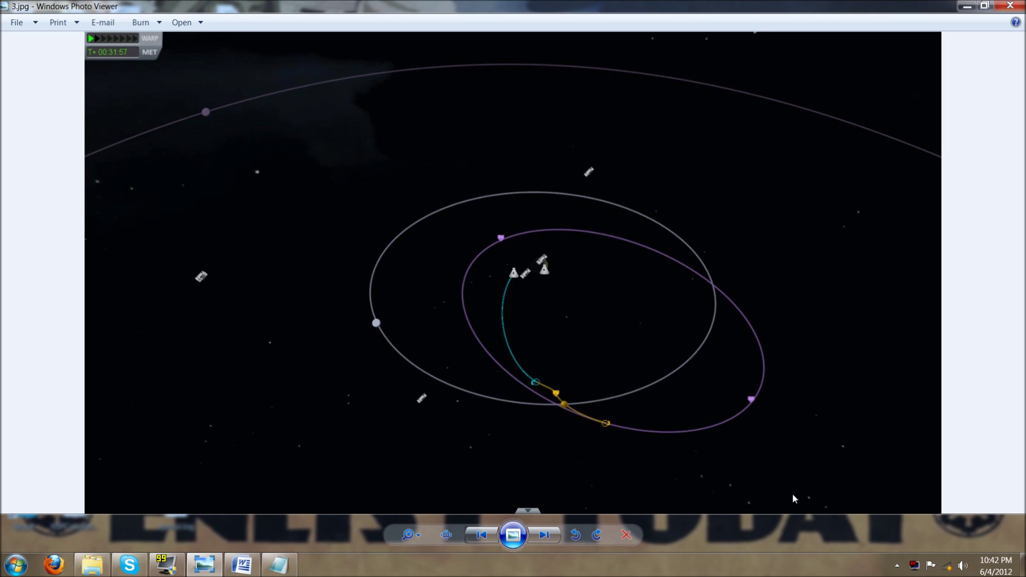